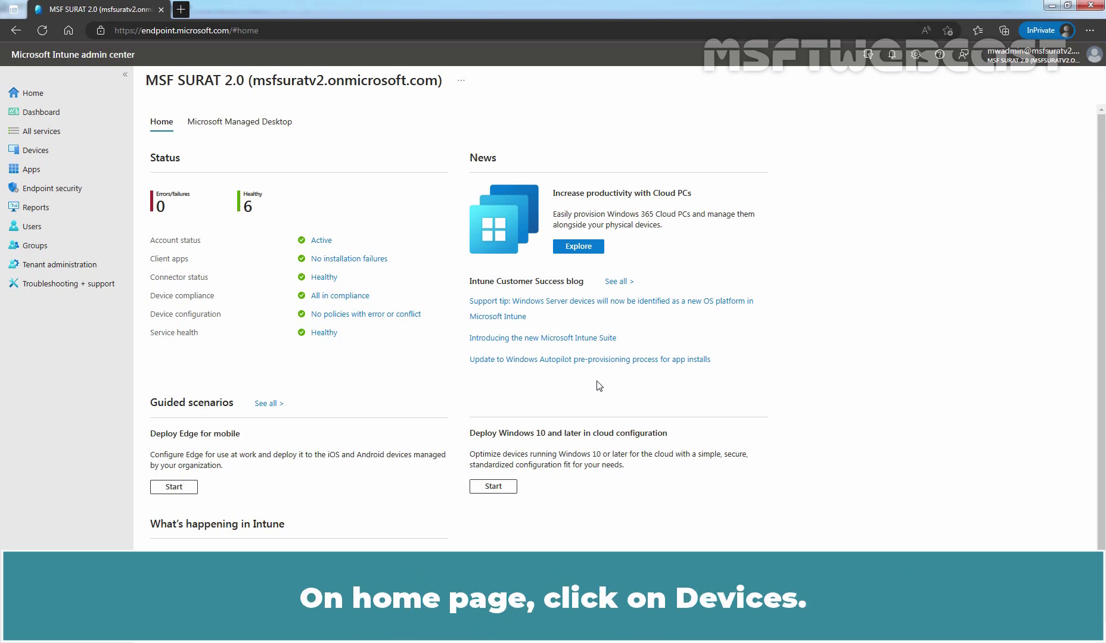
# Start a new configuration profile for Windows 10 and later using the Templates profile type
pyautogui.click(43, 156)
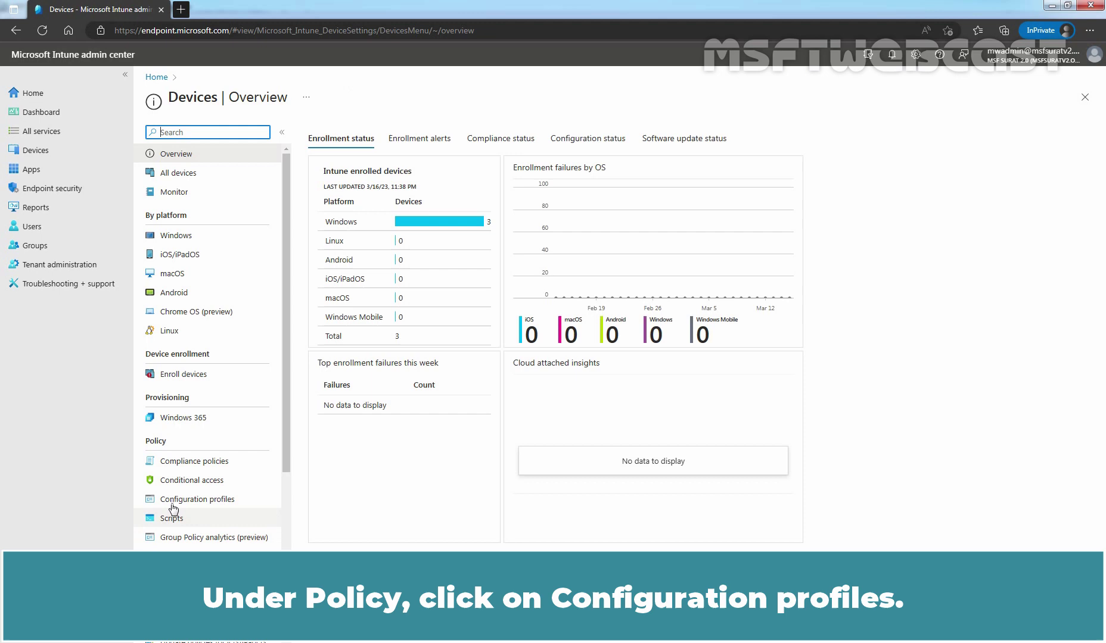
pyautogui.click(218, 506)
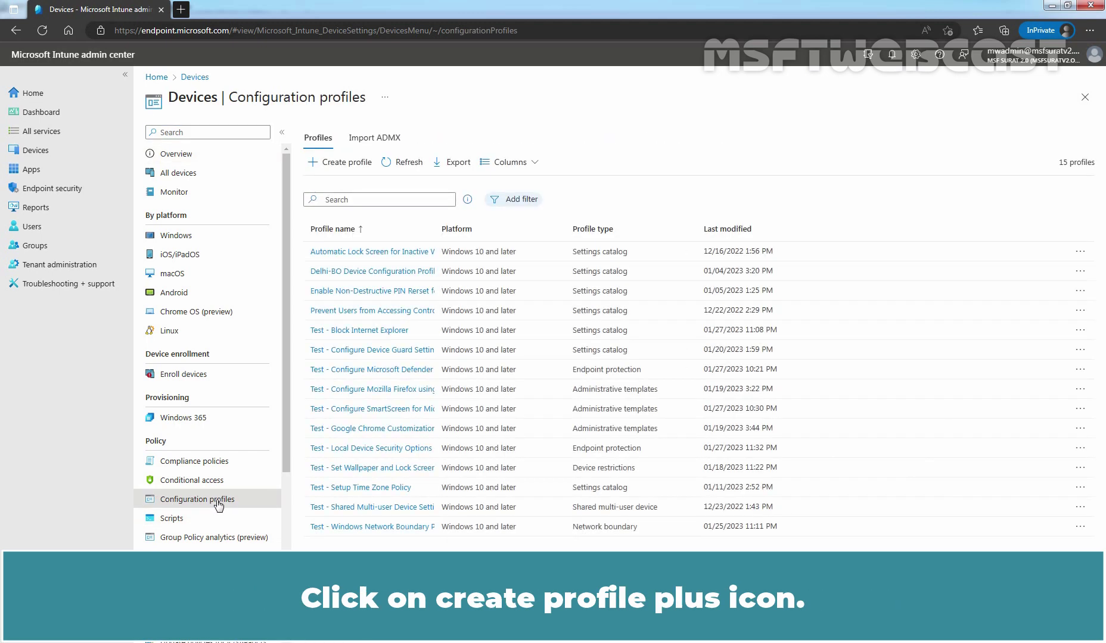
pyautogui.click(344, 166)
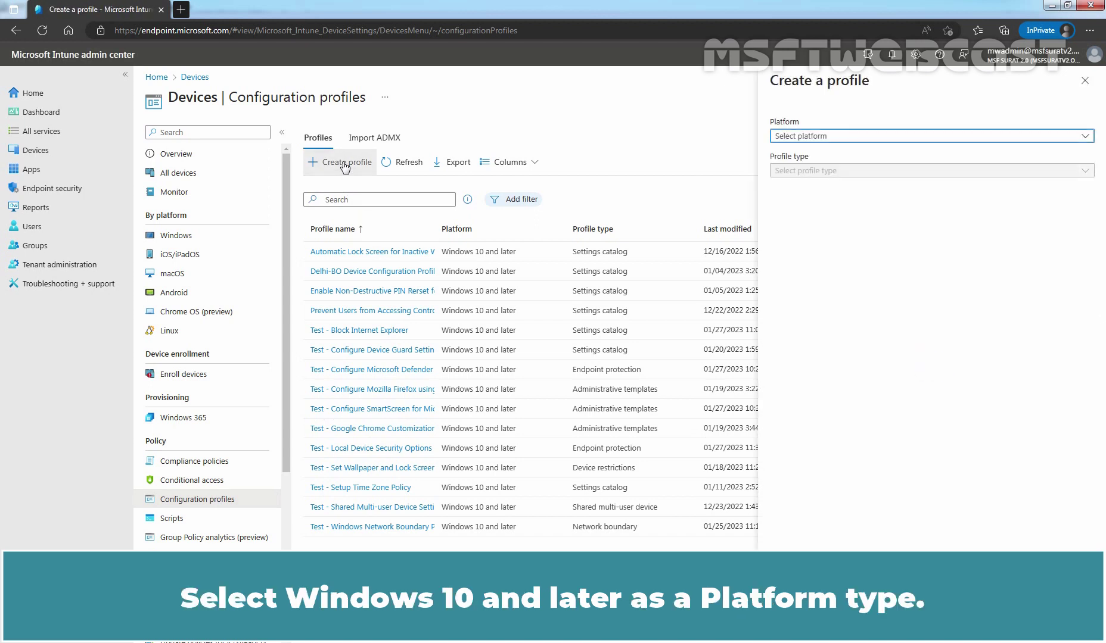
pyautogui.click(788, 140)
pyautogui.click(806, 250)
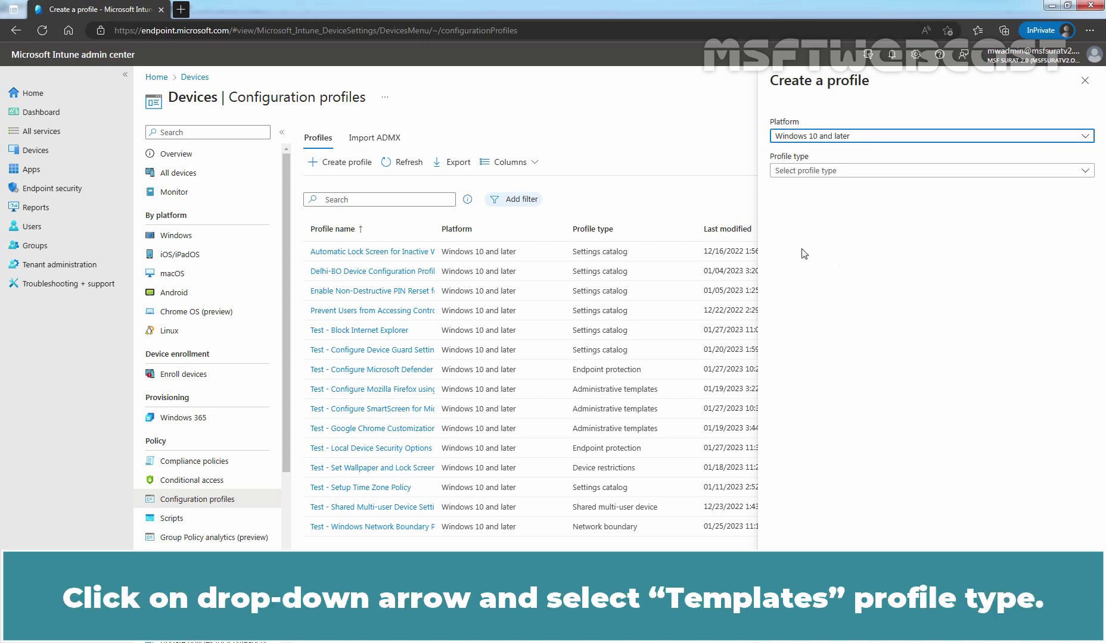
pyautogui.click(810, 171)
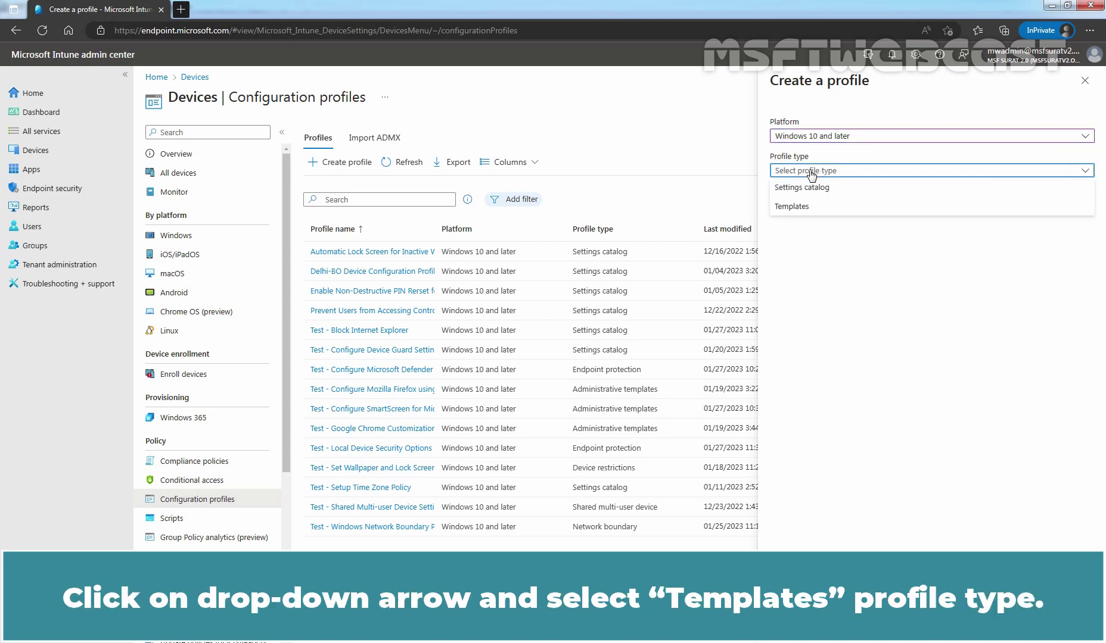
pyautogui.click(793, 209)
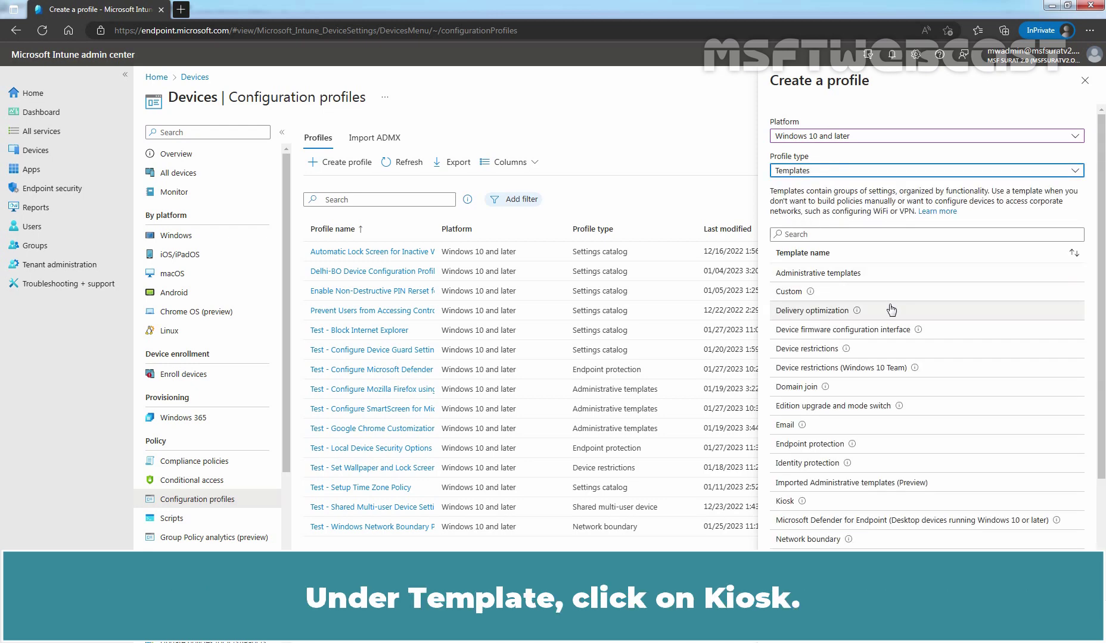
pyautogui.scroll(-1, 892, 309)
pyautogui.scroll(-1, 891, 309)
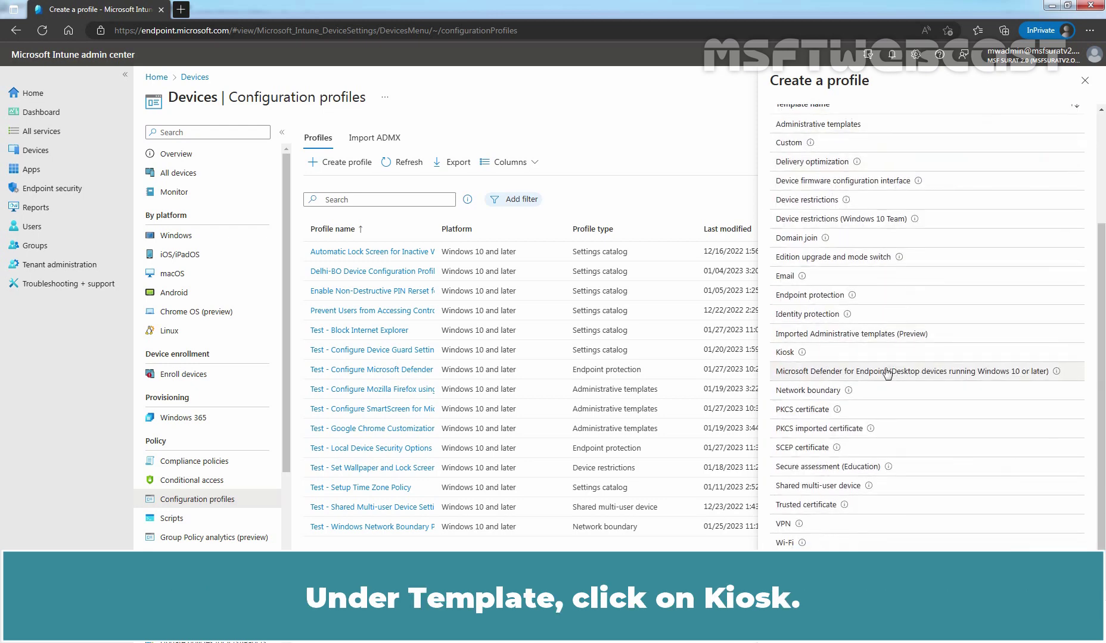
# Create a Kiosk template profile named 'Test - Configure Windows 11 as Kiosk Device' and paste in a description
pyautogui.click(788, 352)
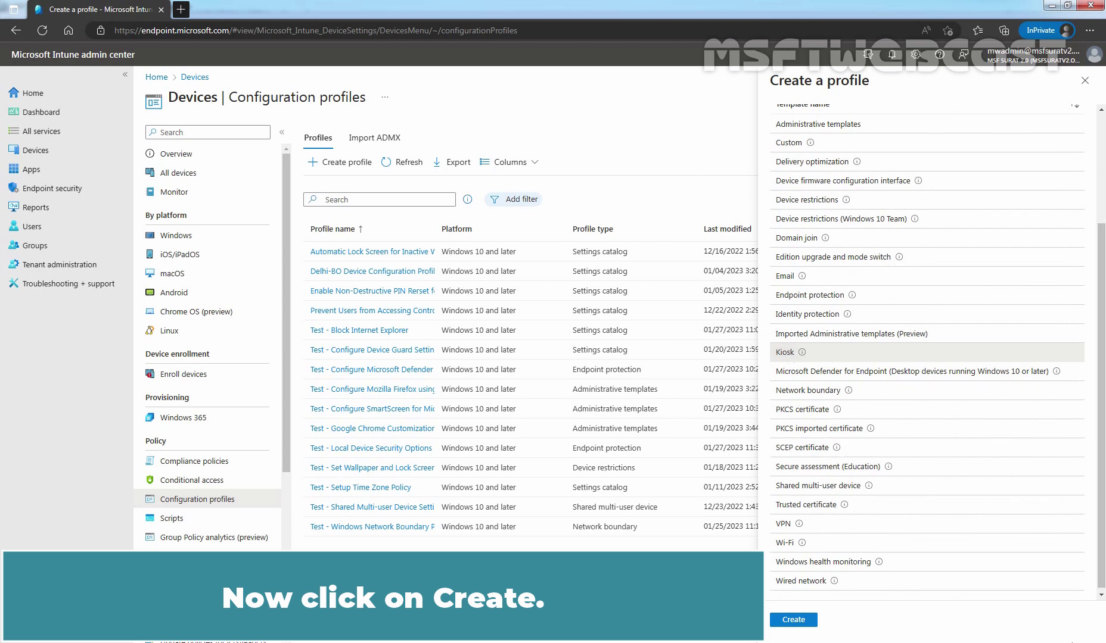
pyautogui.click(793, 621)
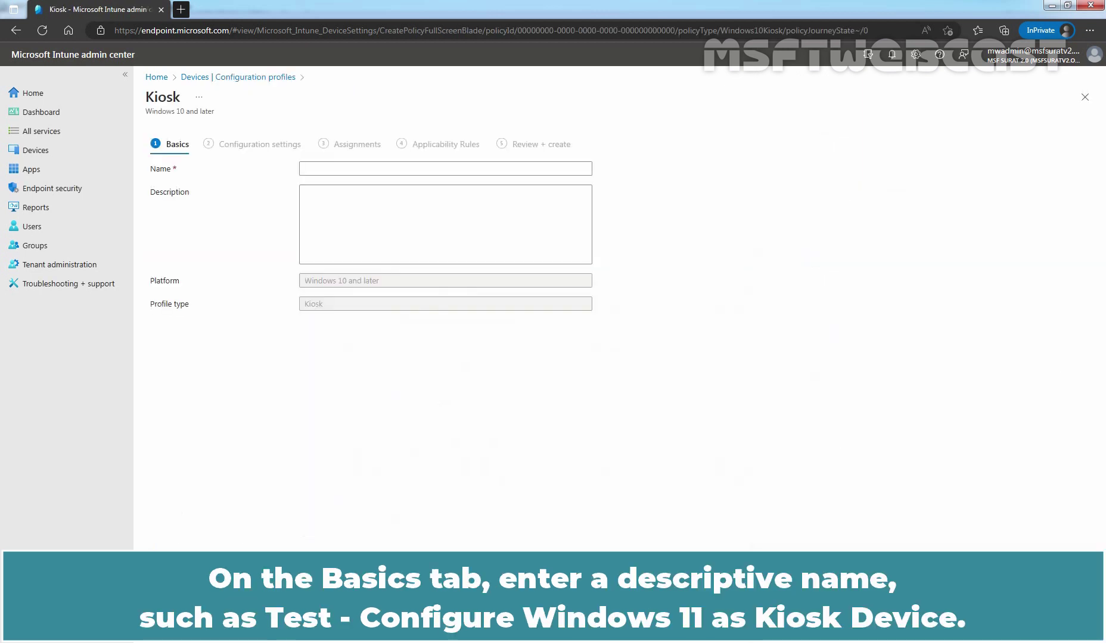
pyautogui.click(326, 172)
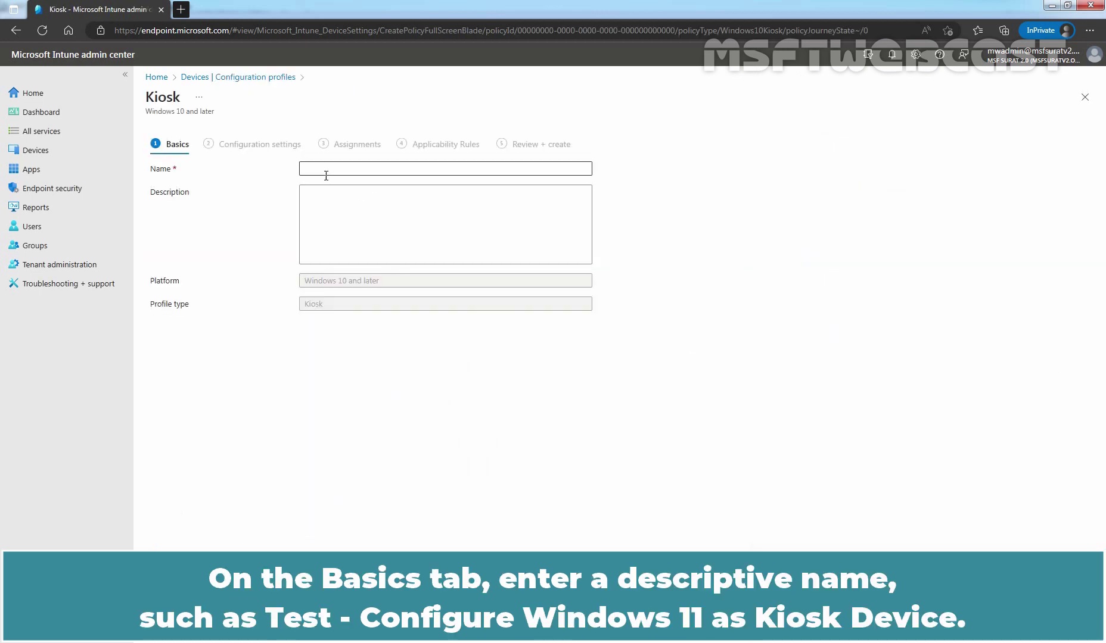
pyautogui.write('Test - ')
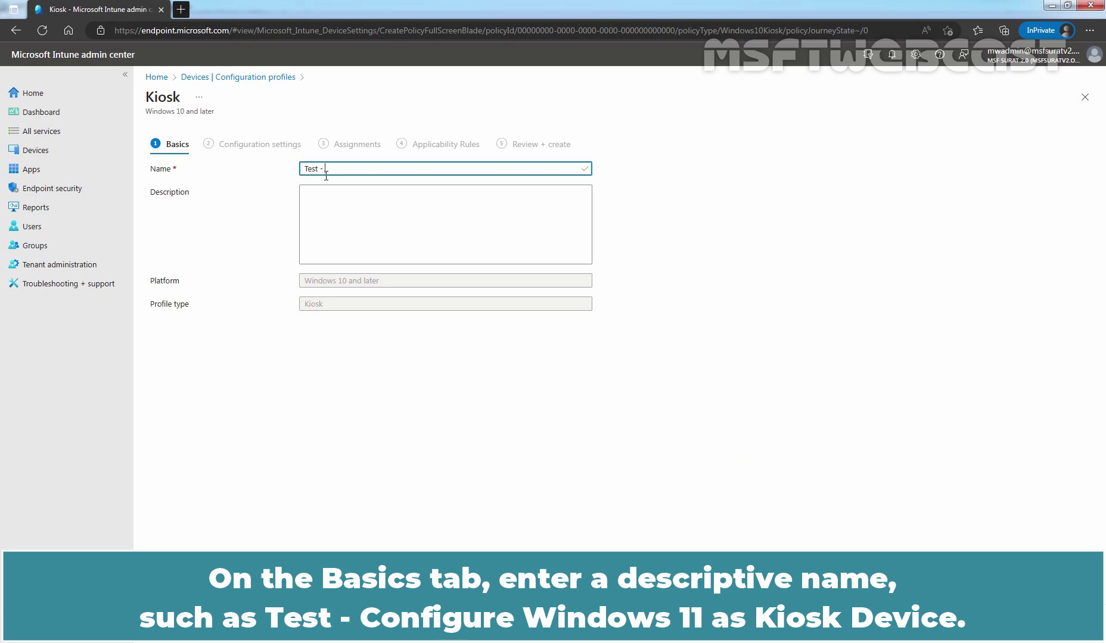
pyautogui.write('Configure Windows 11 as Kiosk Device')
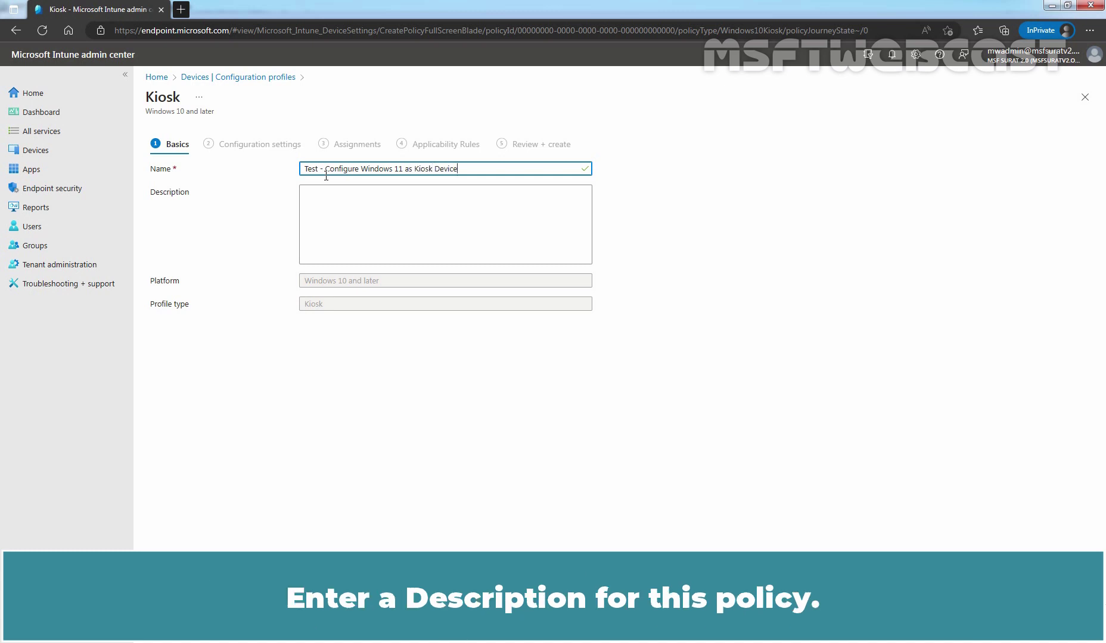
pyautogui.click(333, 206)
pyautogui.write('This device configuration profile will configure windows 11 device in single-app kiosk mode')
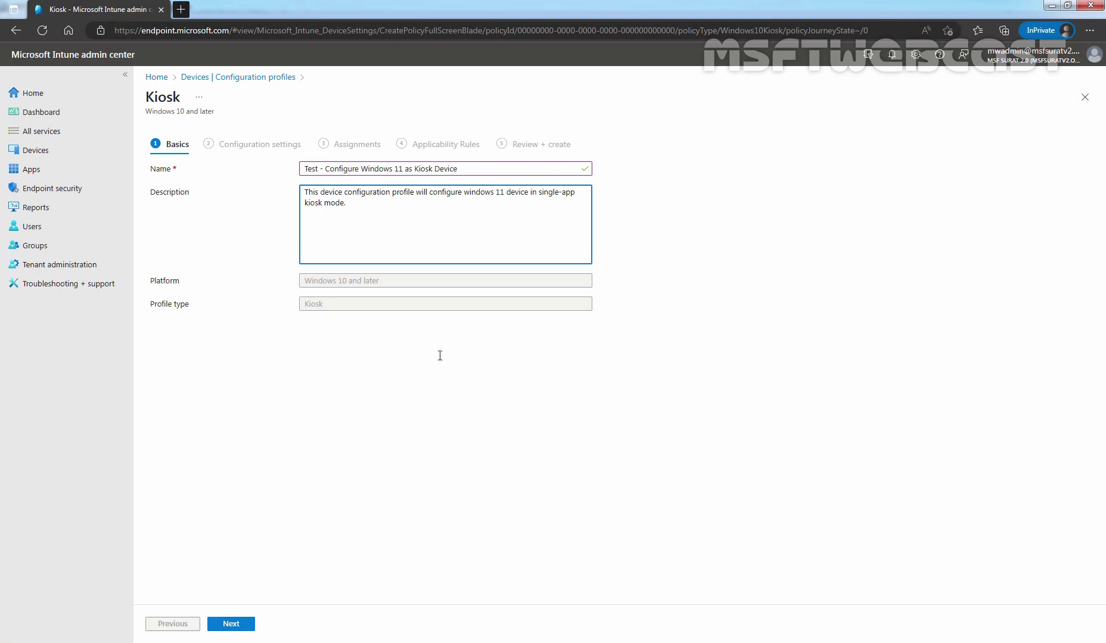
# Continue to Configuration settings and show the 'Select a kiosk mode' choices
pyautogui.click(227, 627)
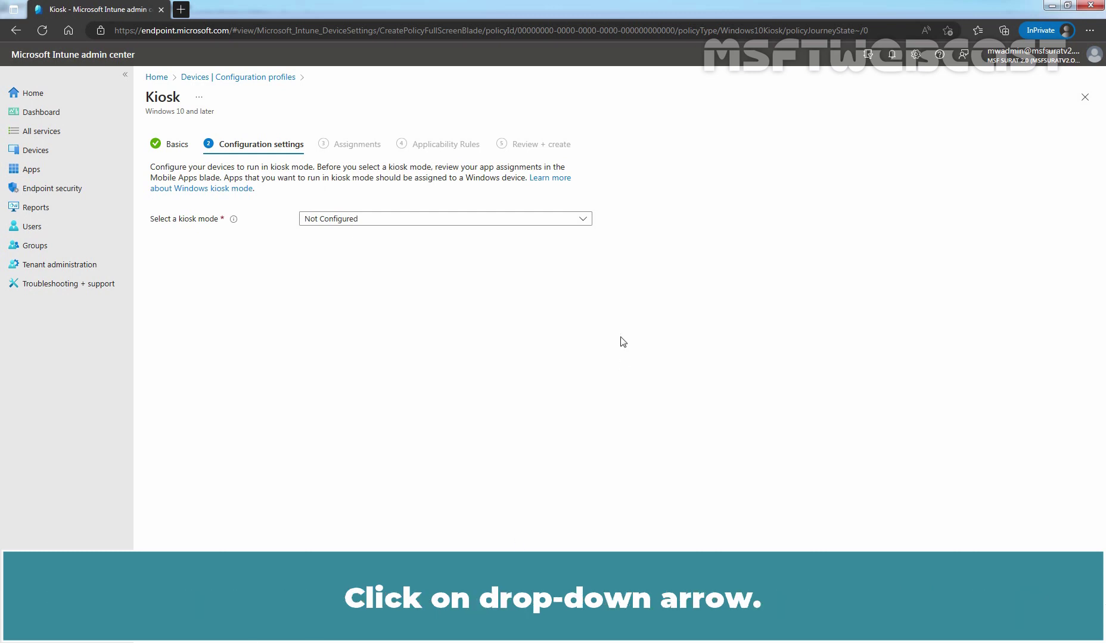
pyautogui.click(584, 220)
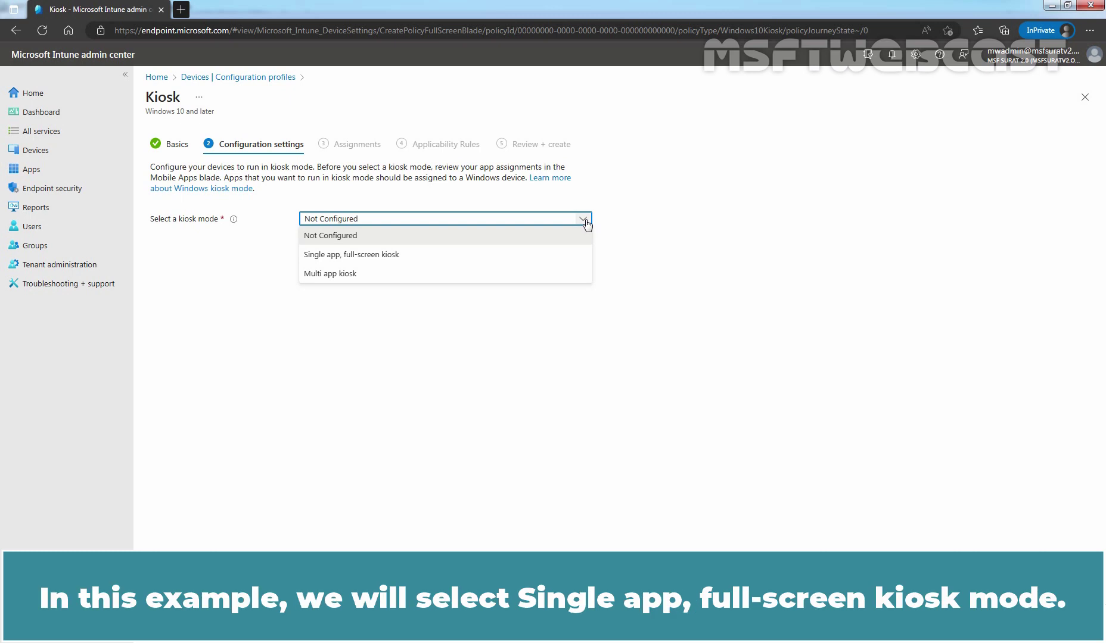
# Choose 'Single app, full-screen kiosk' mode with Auto logon as the user logon type
pyautogui.click(378, 260)
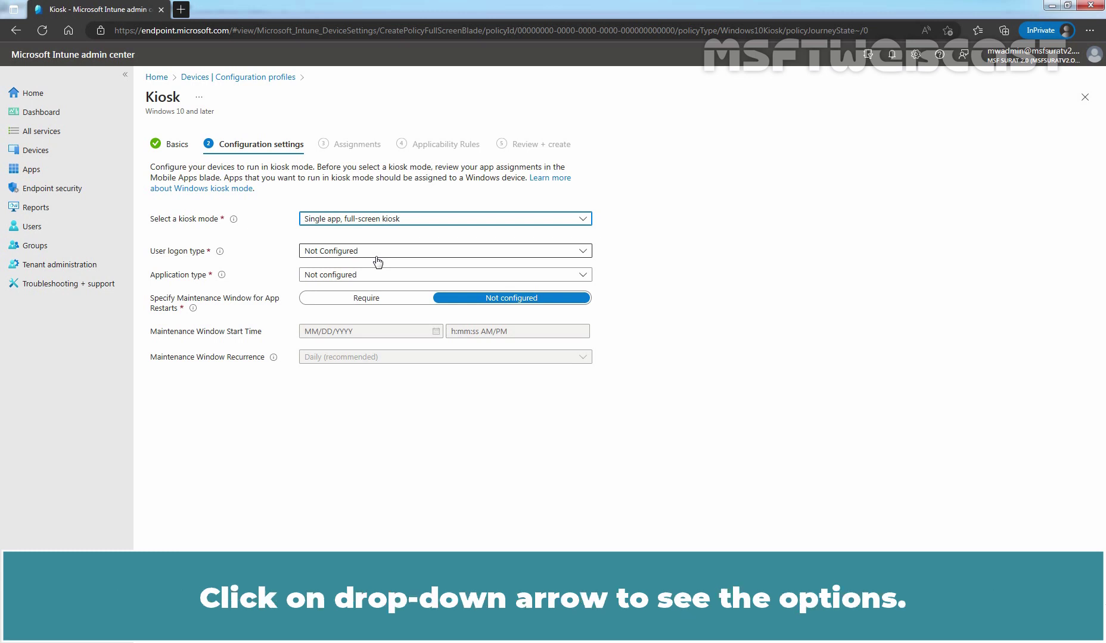
pyautogui.click(585, 253)
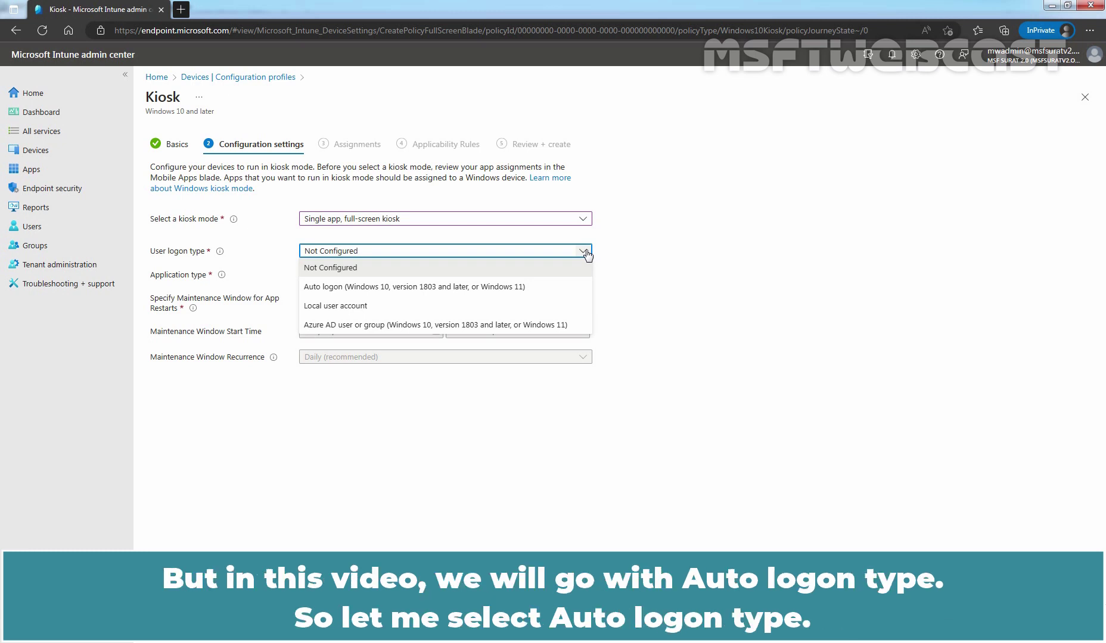
pyautogui.click(353, 289)
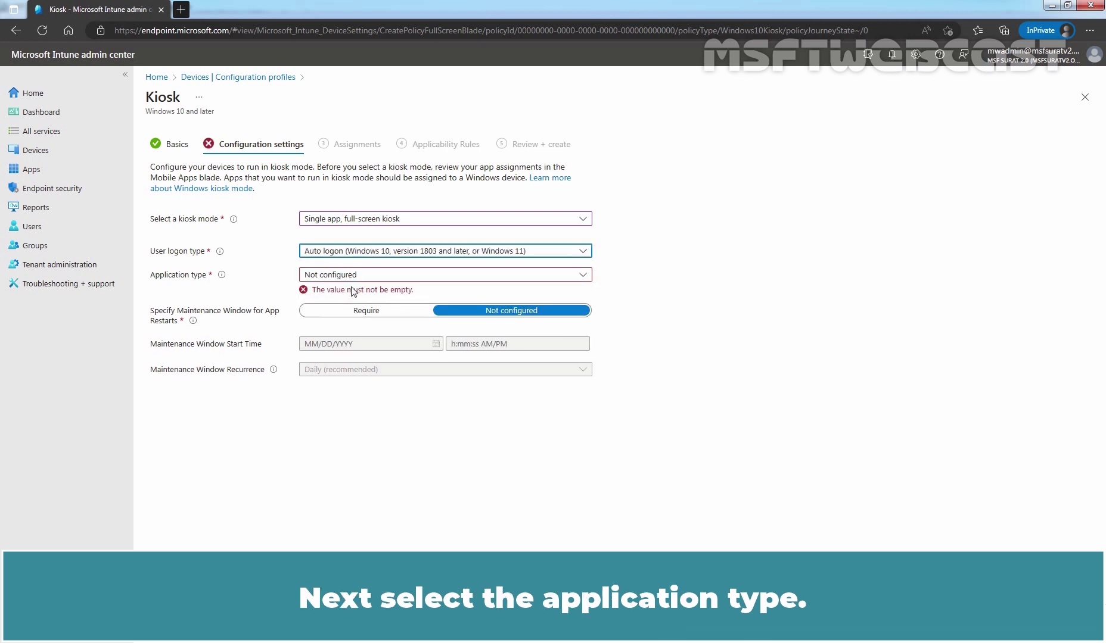
pyautogui.click(583, 276)
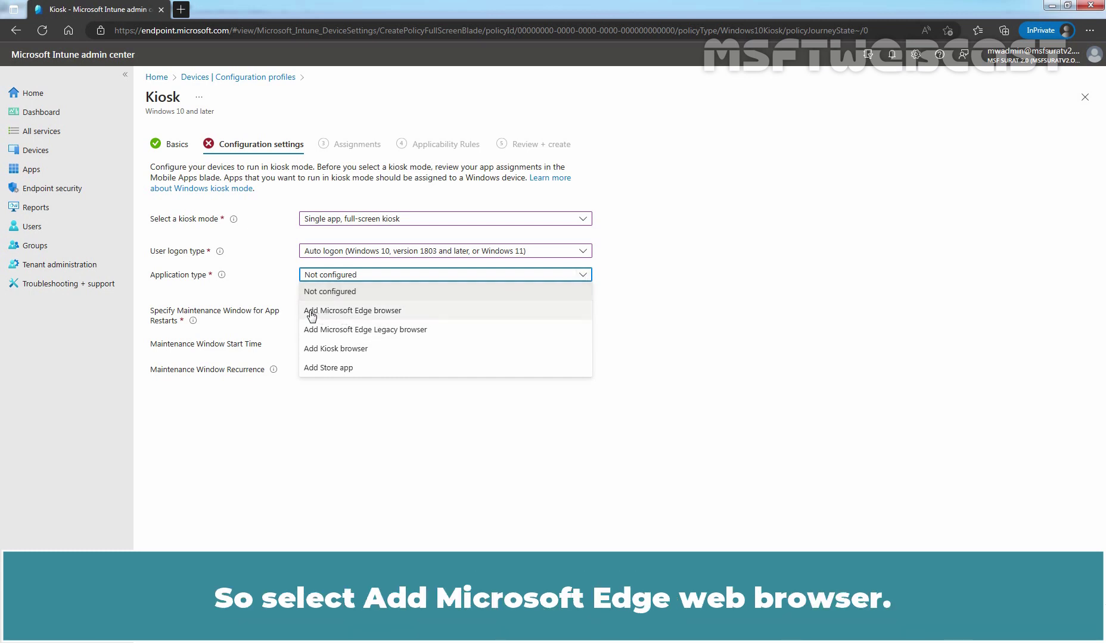
pyautogui.click(376, 311)
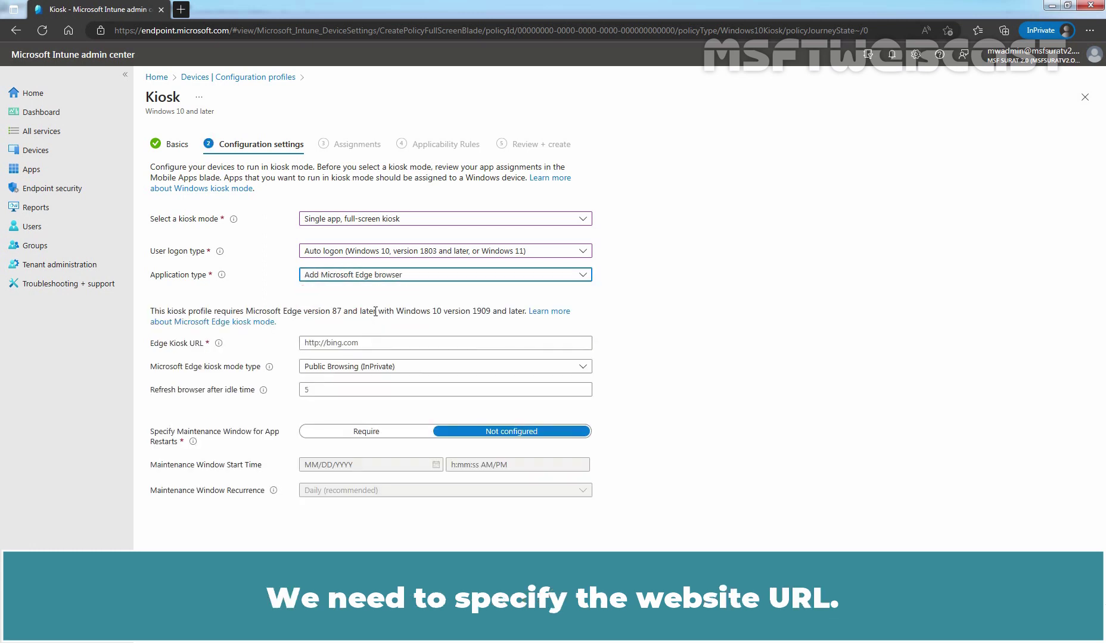
pyautogui.click(356, 343)
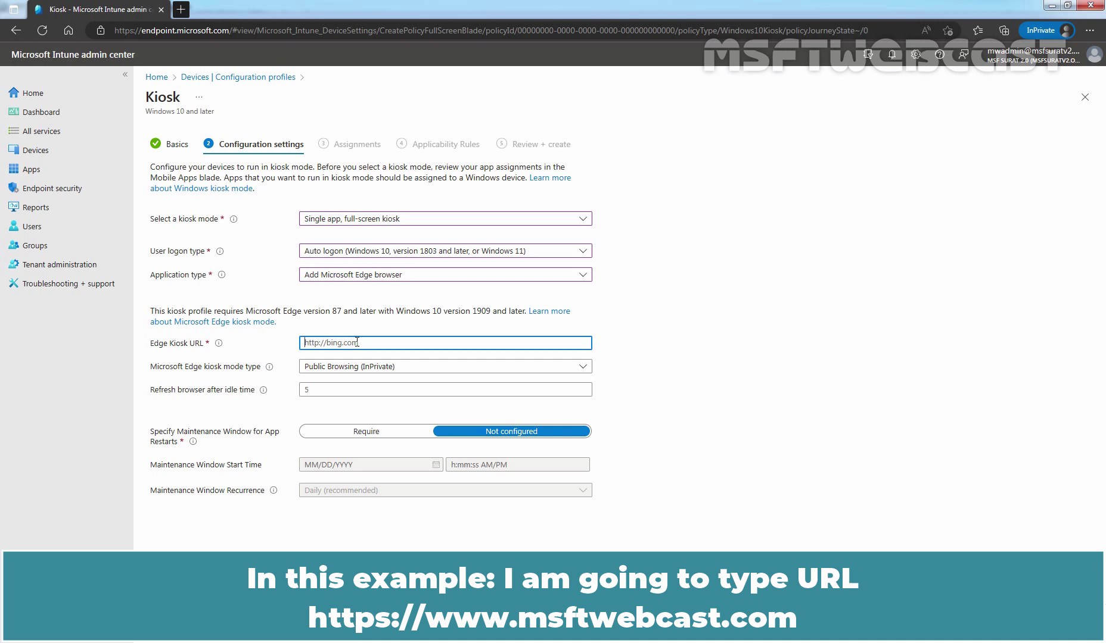
pyautogui.write('https://www.msftwebcast.com')
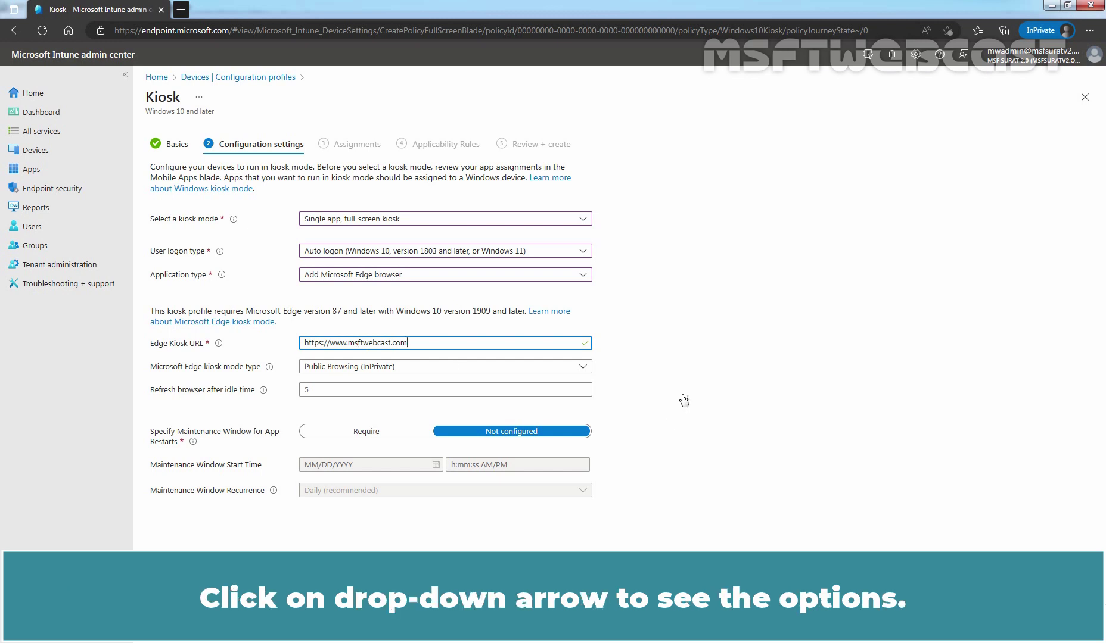
pyautogui.click(583, 367)
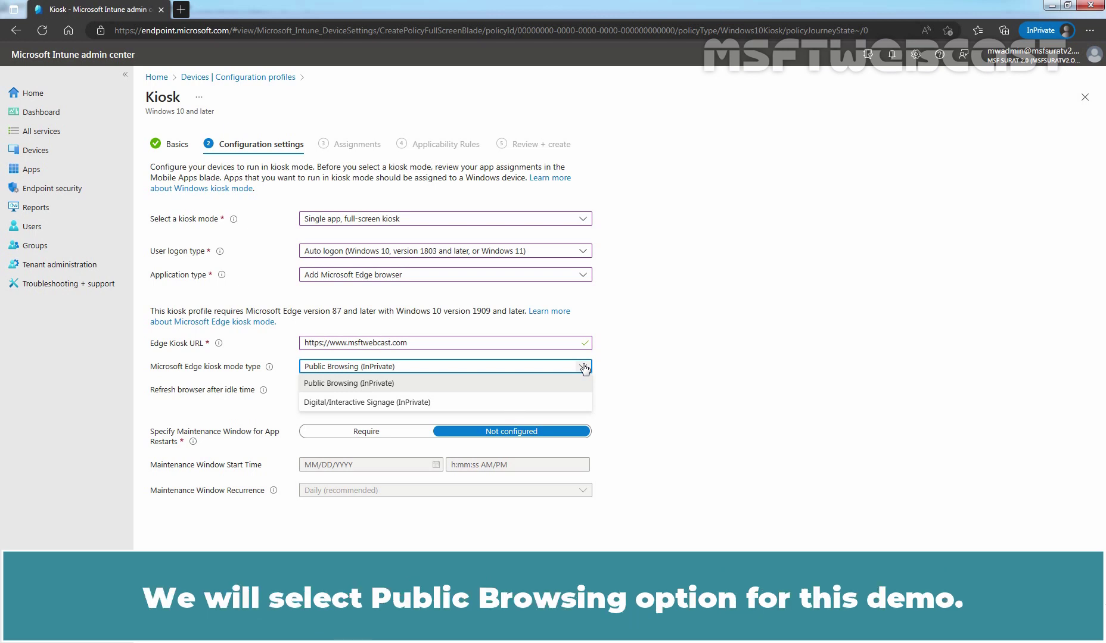
# Set the Edge kiosk mode type to Public Browsing (InPrivate) and continue to Assignments
pyautogui.click(365, 384)
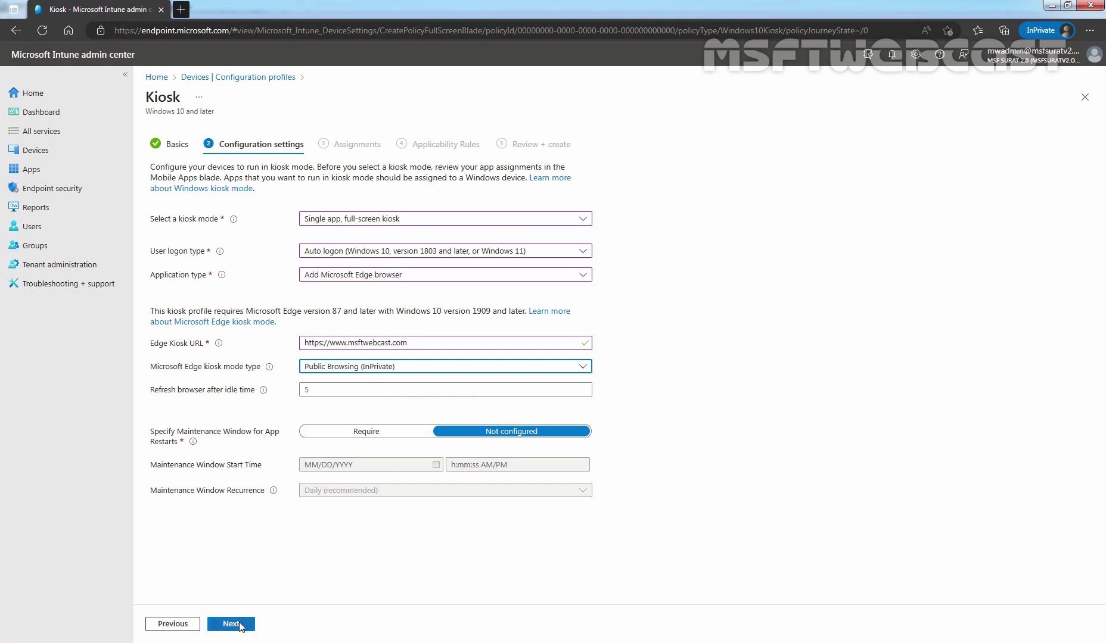
pyautogui.click(231, 624)
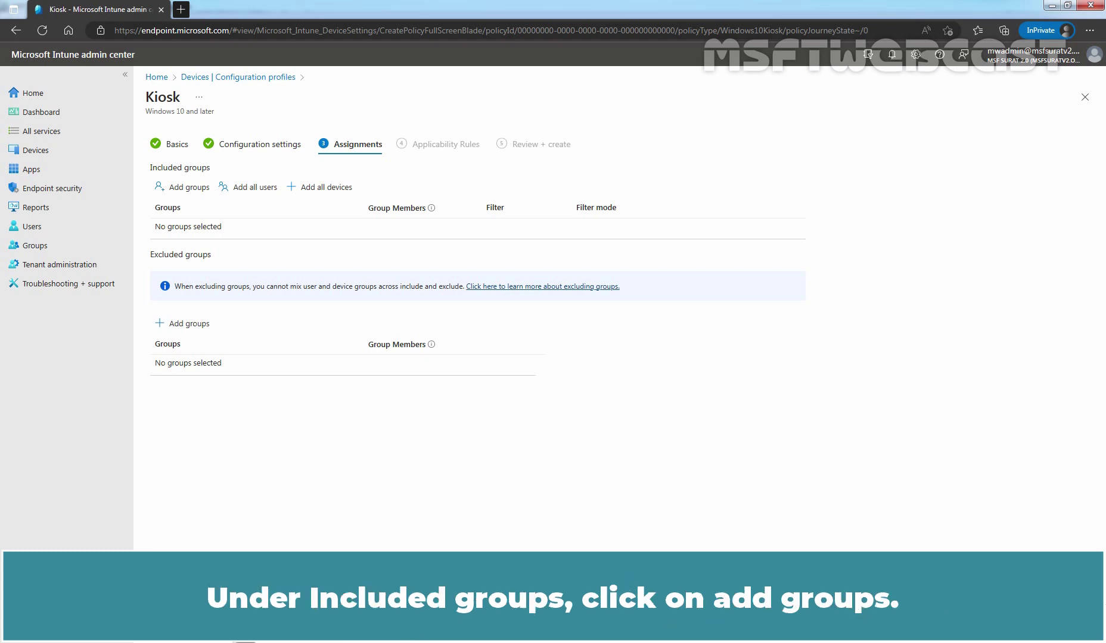
# Add the Test_WinClient group to the profile's included groups
pyautogui.click(187, 192)
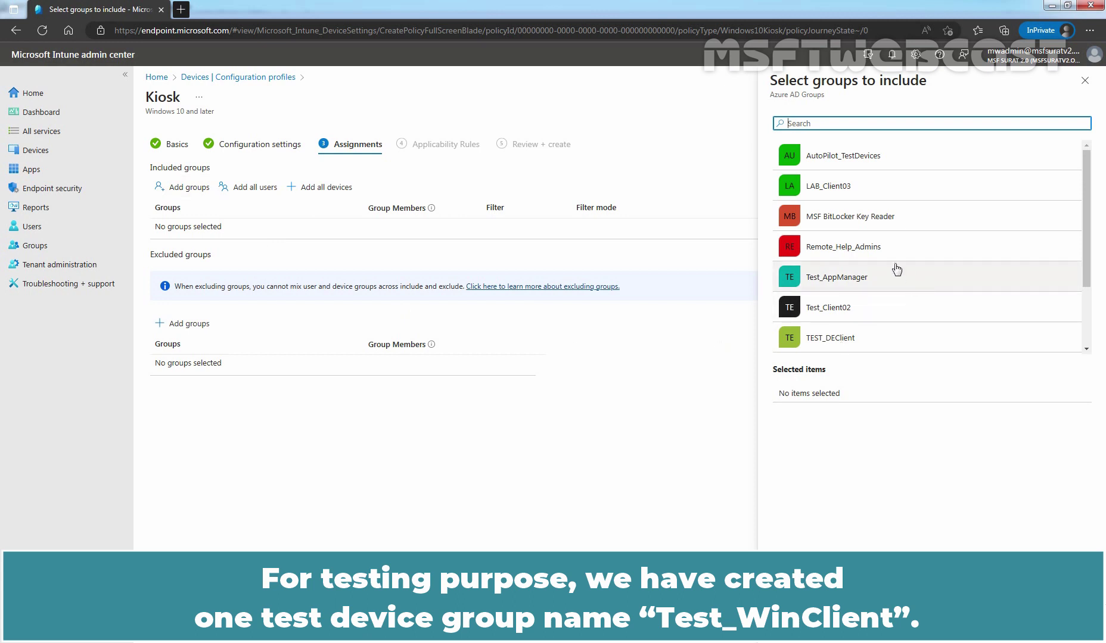
pyautogui.scroll(-2, 896, 268)
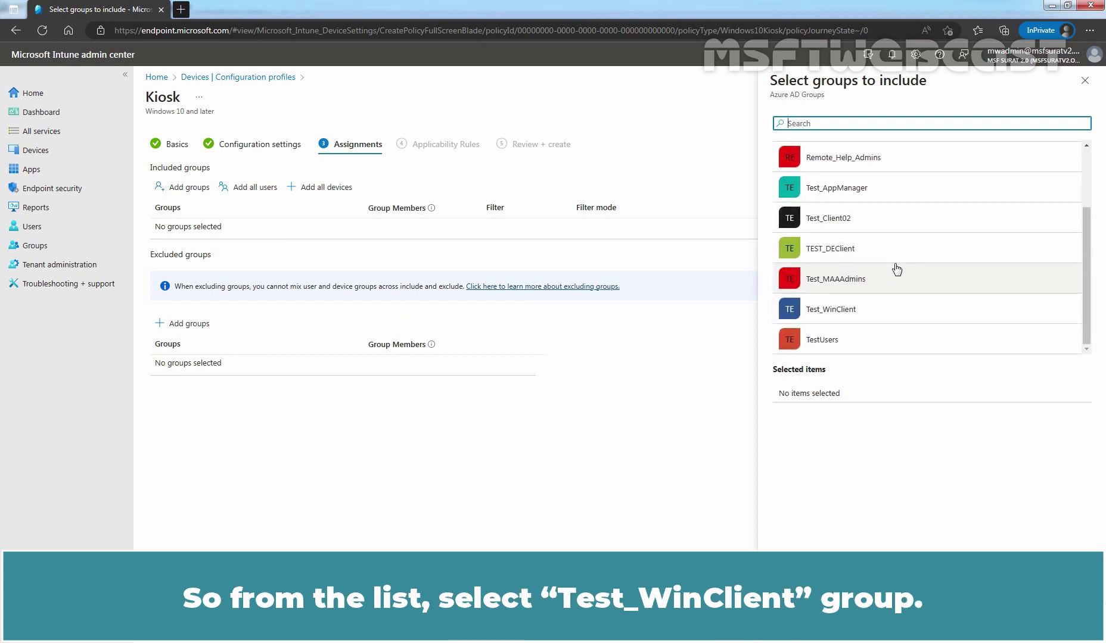
pyautogui.click(832, 313)
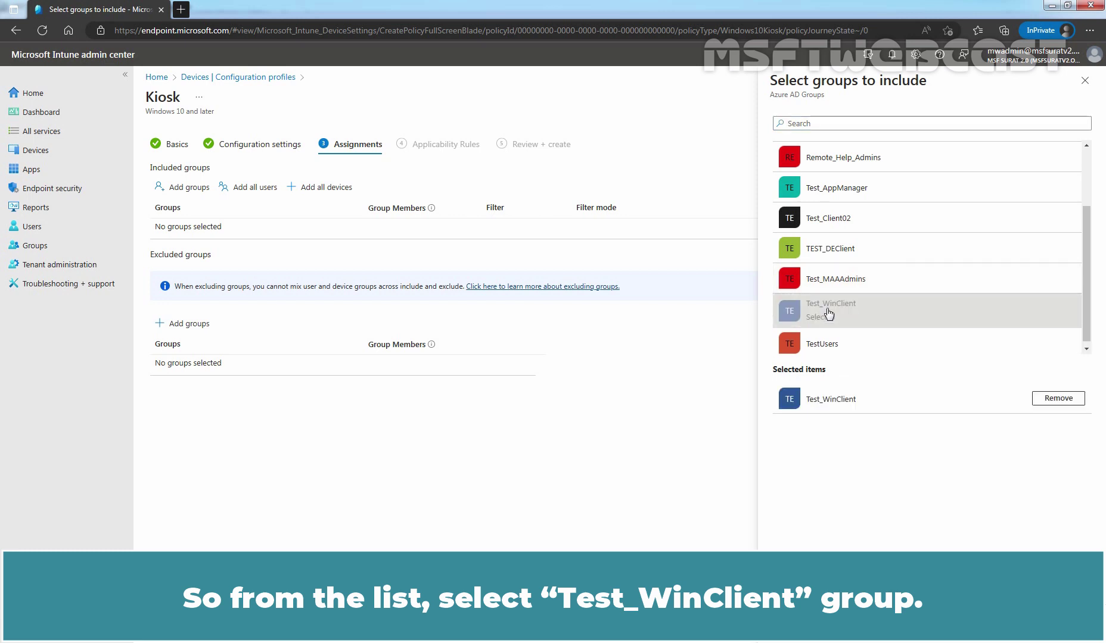
pyautogui.click(797, 624)
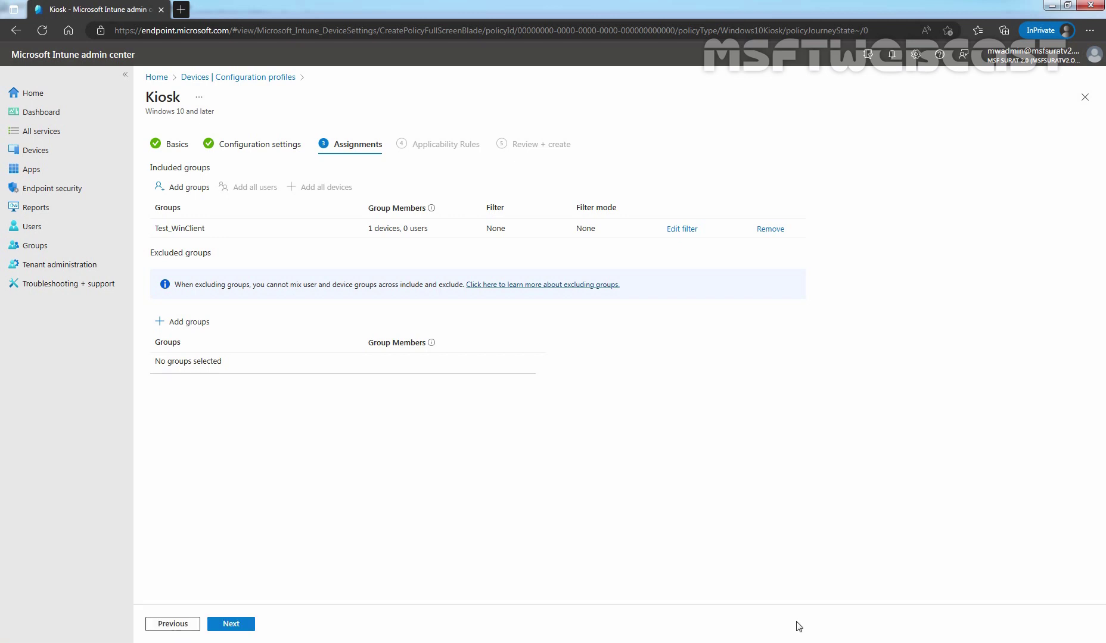
# Skip applicability rules, create the kiosk profile, and refresh the configuration profiles list
pyautogui.click(231, 624)
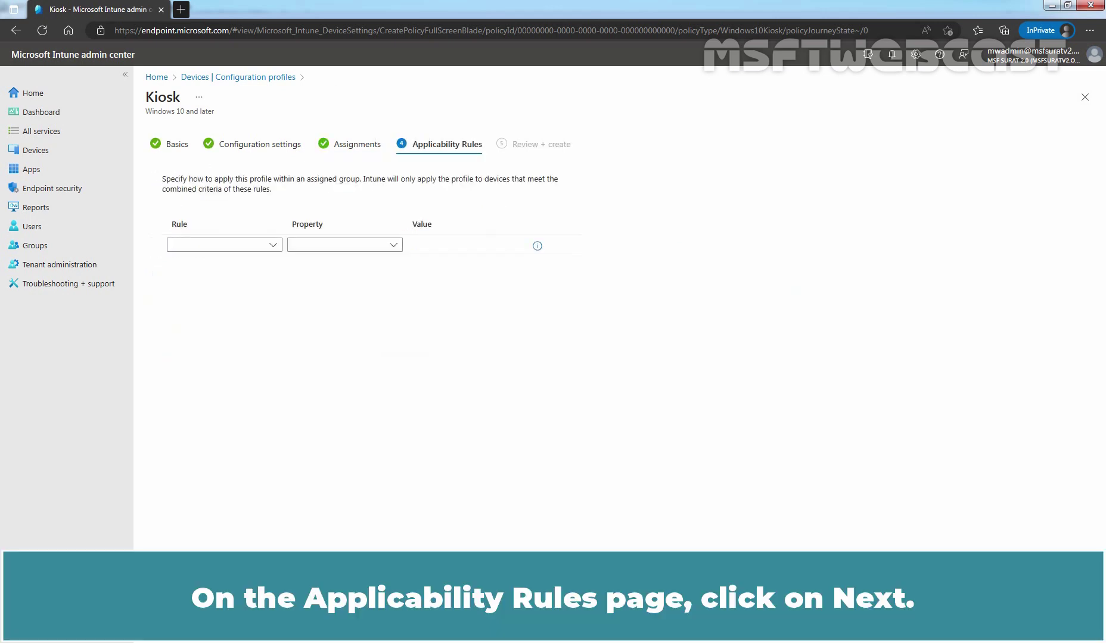
pyautogui.click(231, 624)
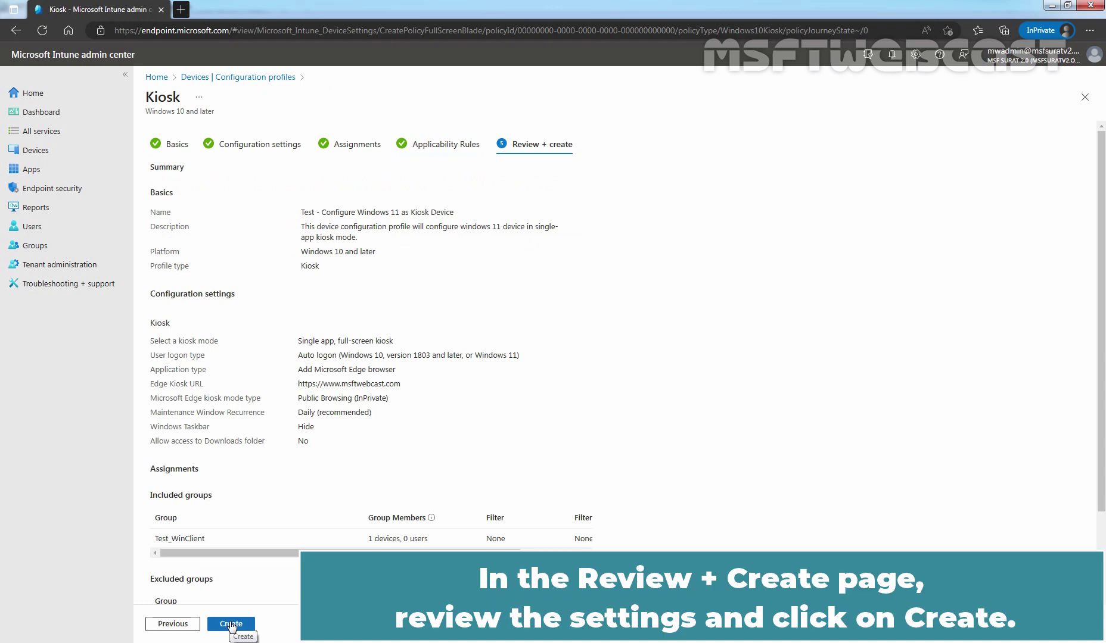
pyautogui.click(231, 624)
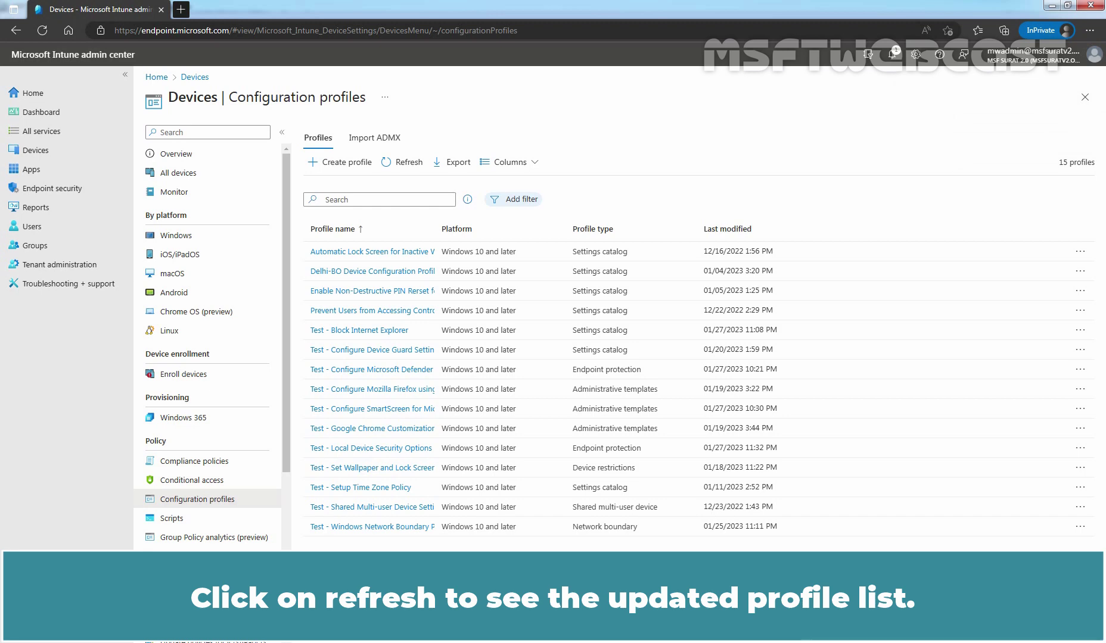
pyautogui.click(408, 167)
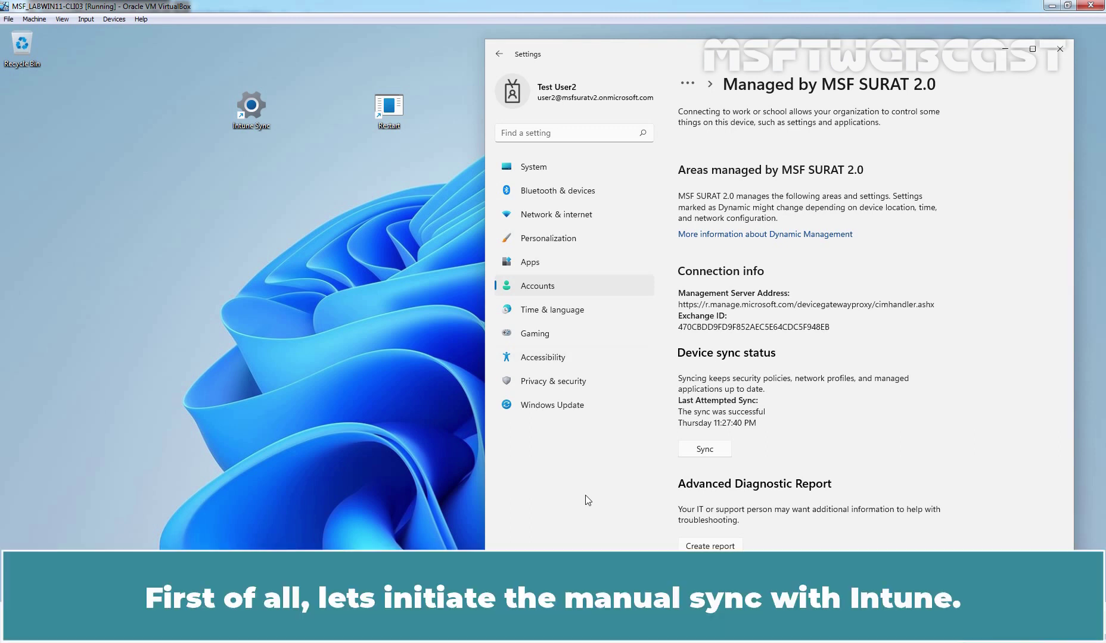
# Sync the Windows 11 client with Intune from Access work or school, then close Settings
pyautogui.click(706, 448)
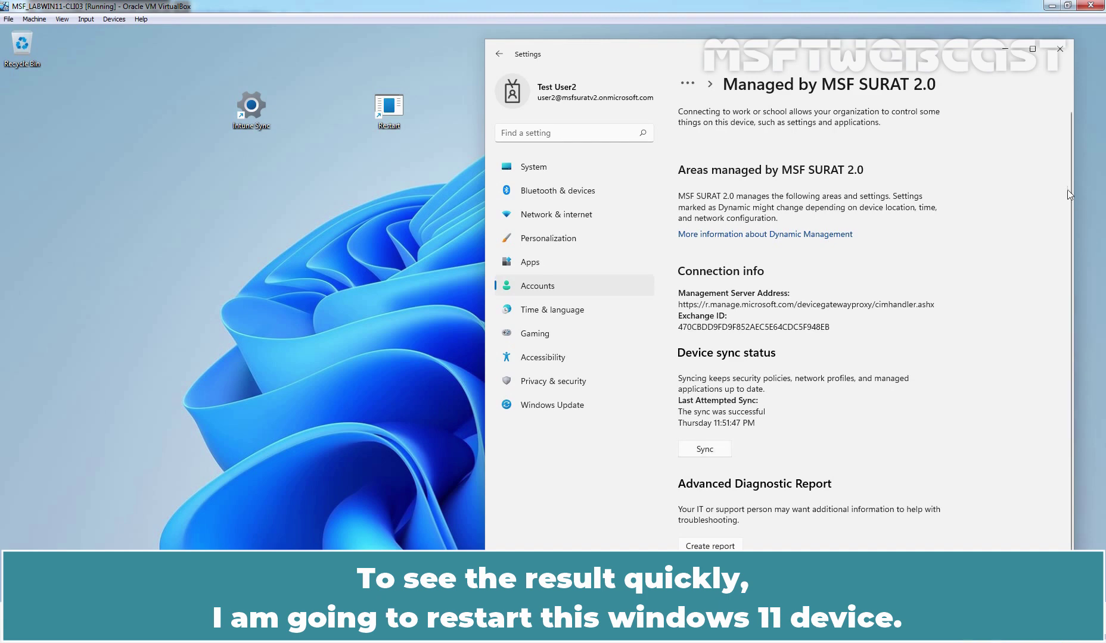
pyautogui.click(1064, 50)
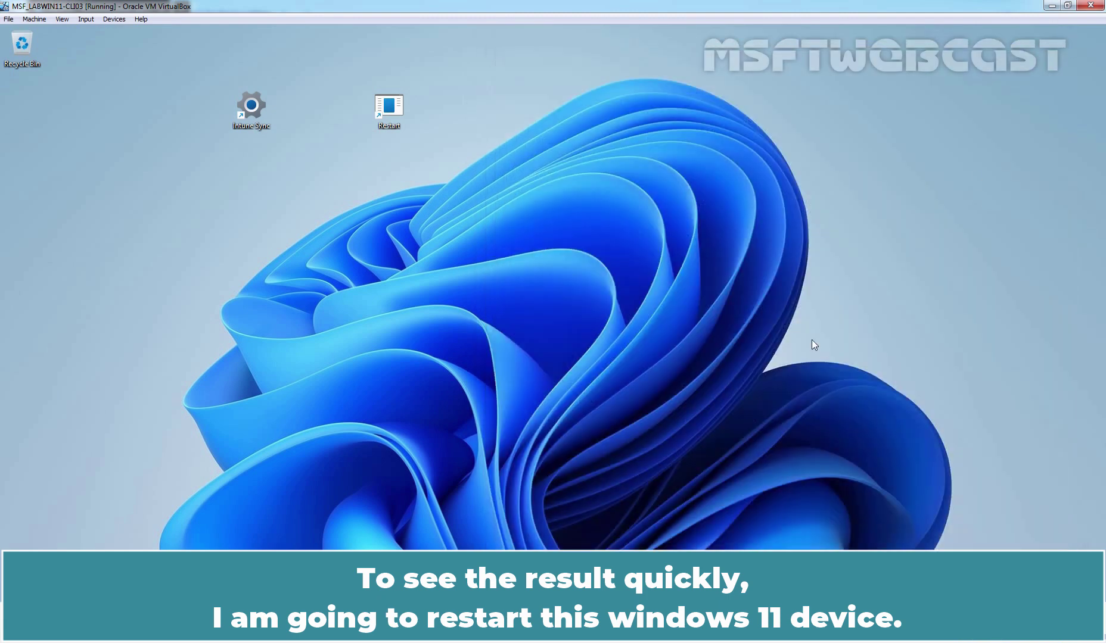
# Restart the Windows 11 VM using the desktop Restart shortcut
pyautogui.doubleClick(390, 106)
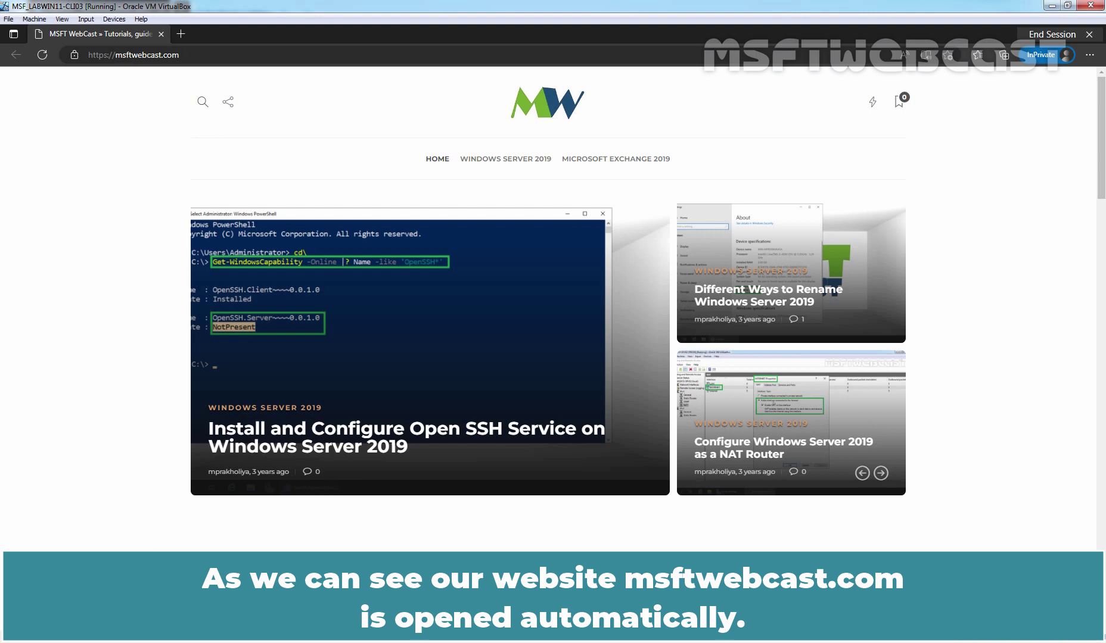
# Scroll down the auto-opened msftwebcast.com page to its Latest Posts list
pyautogui.scroll(-7, 388, 107)
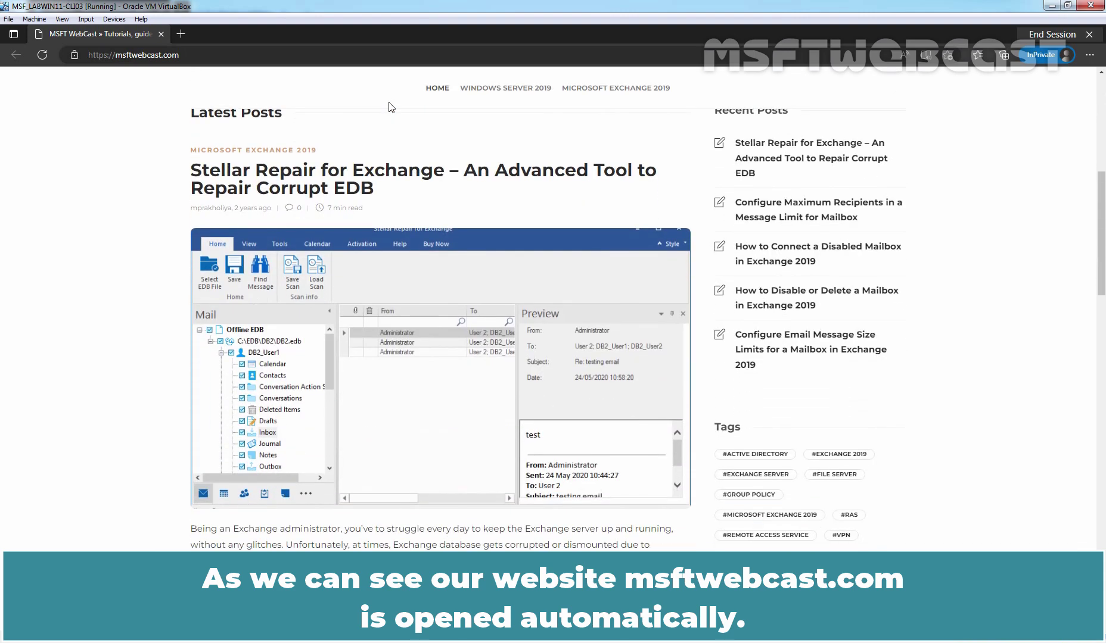
pyautogui.scroll(-1, 388, 108)
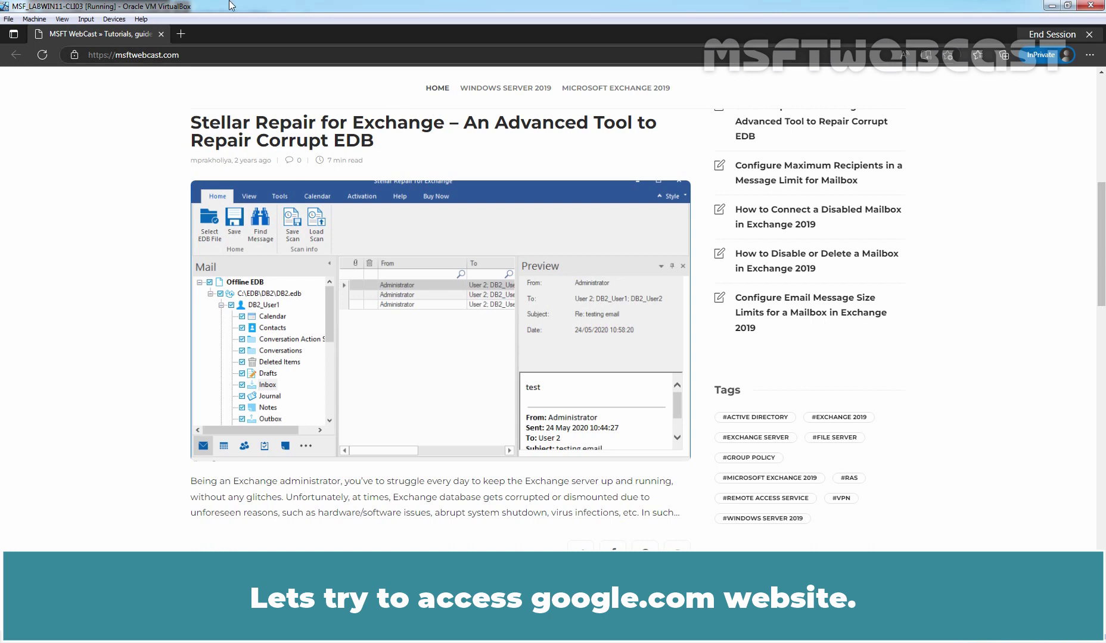
pyautogui.click(182, 34)
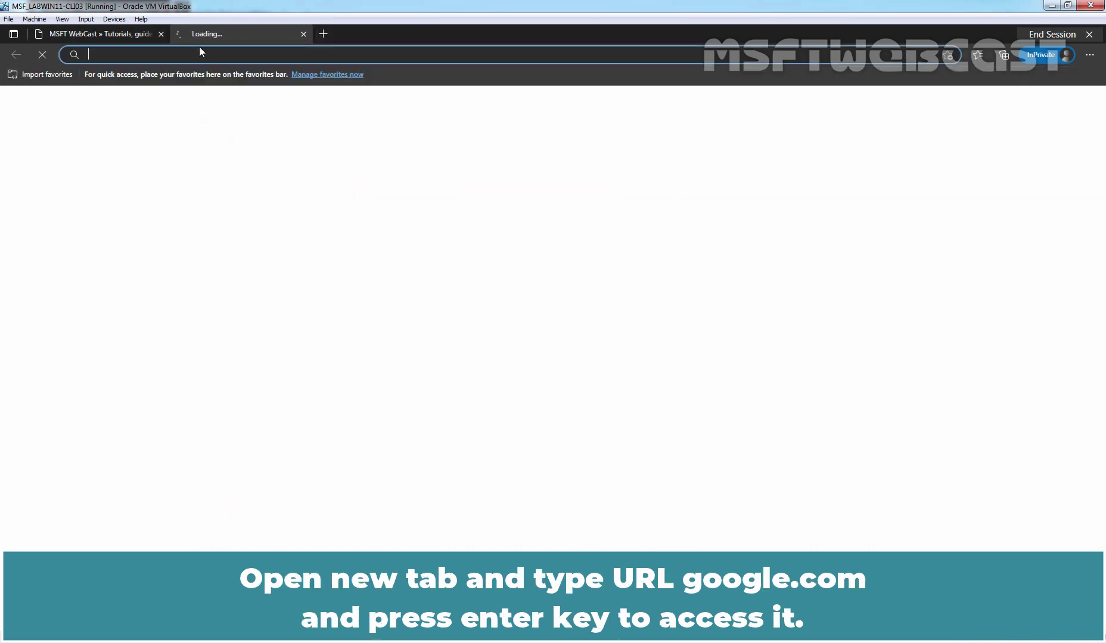
pyautogui.write('goog')
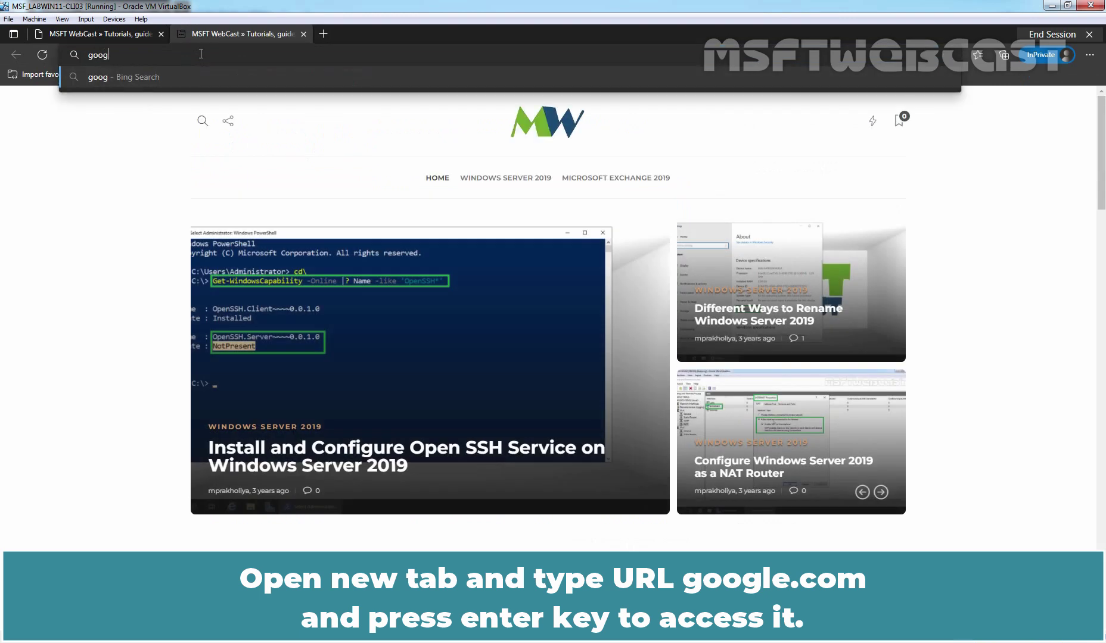
pyautogui.write('le.com')
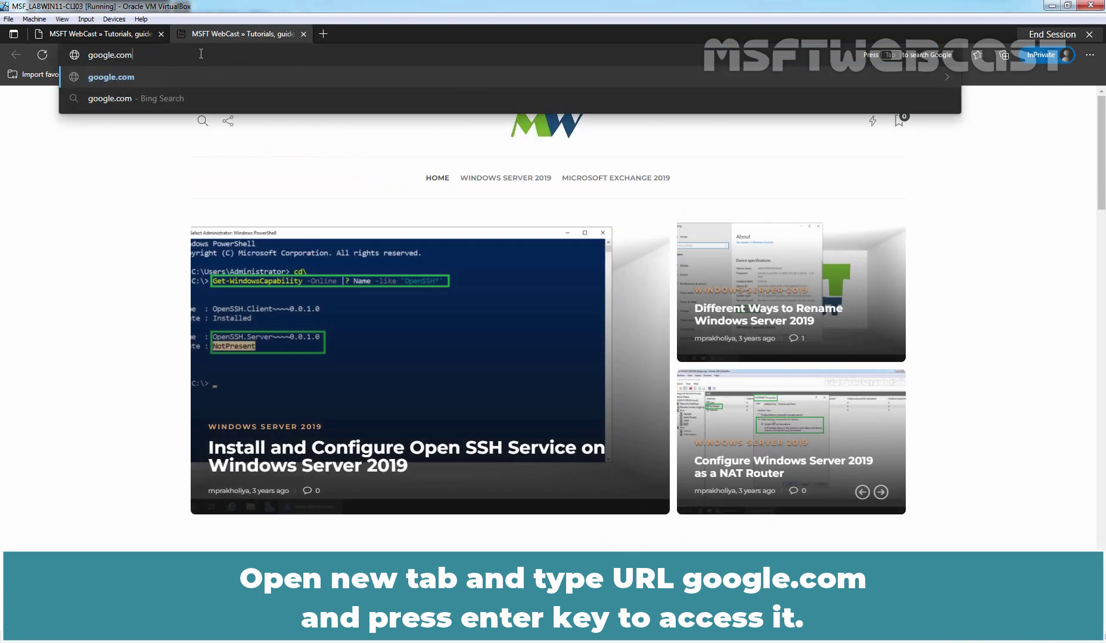
pyautogui.press('Return')
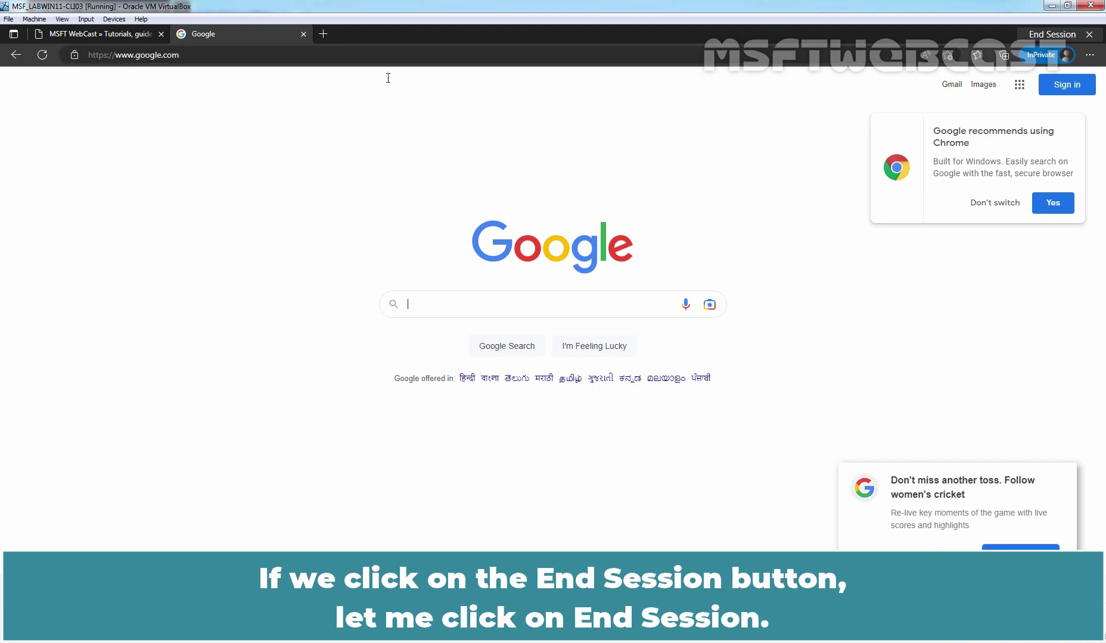
# End the kiosk session, clearing the Google tab and reopening a fresh msftwebcast.com page
pyautogui.click(1040, 34)
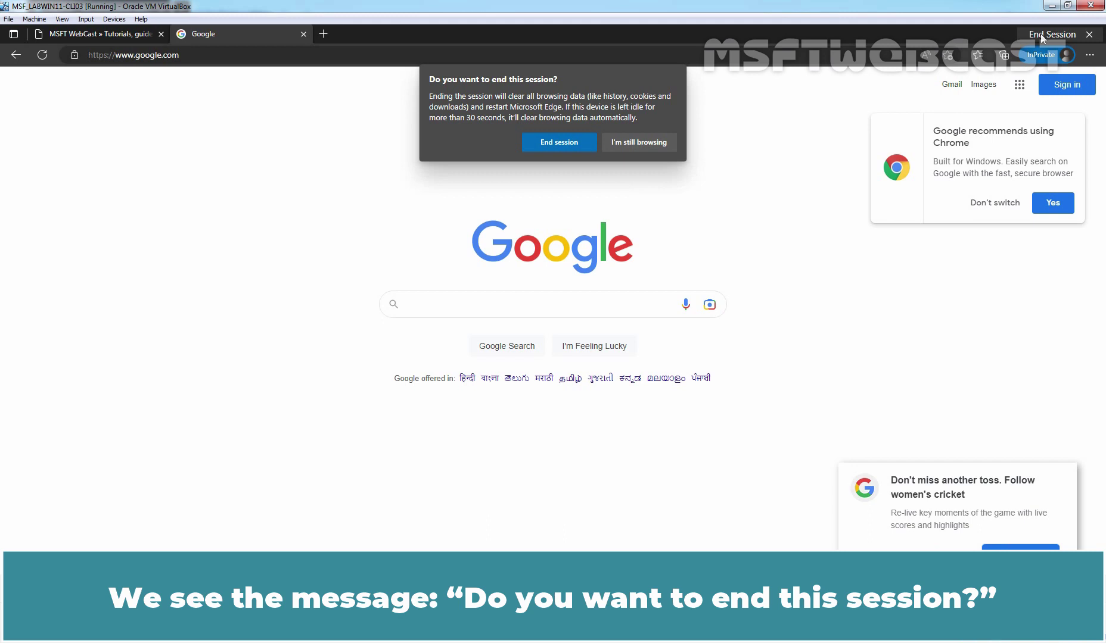
pyautogui.click(558, 143)
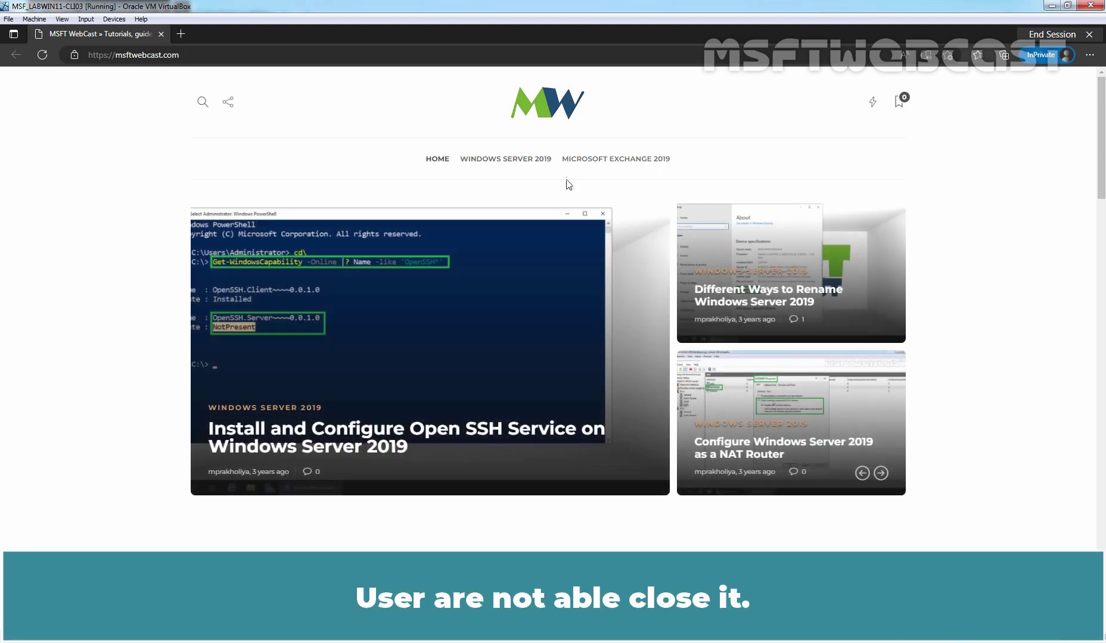
pyautogui.scroll(-10, 563, 232)
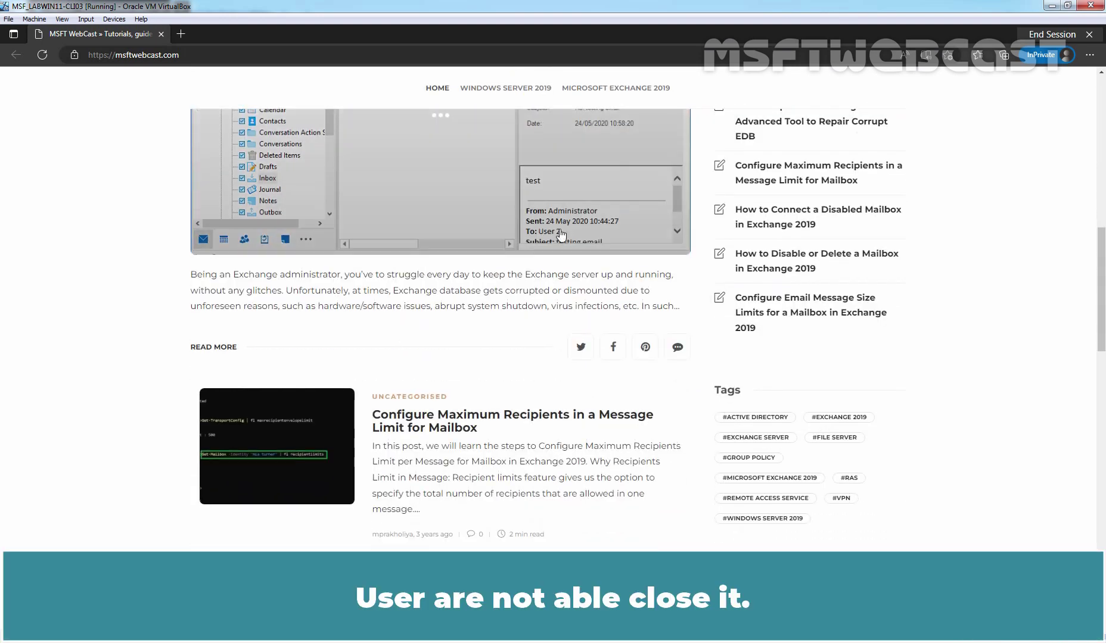